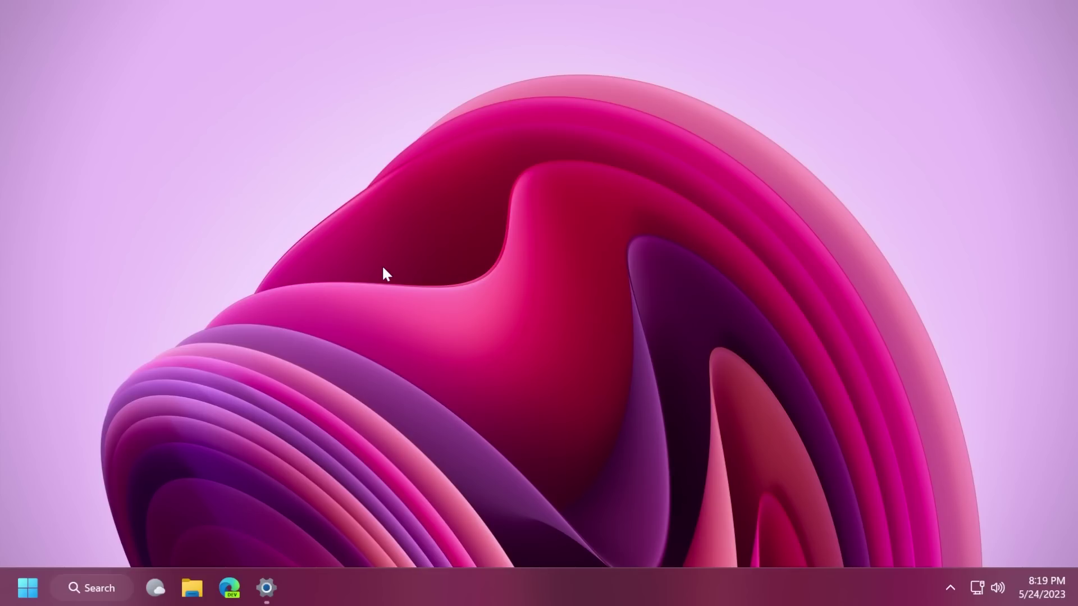
# Close the Settings About page and bring up Windows Search from the taskbar
pyautogui.click(266, 588)
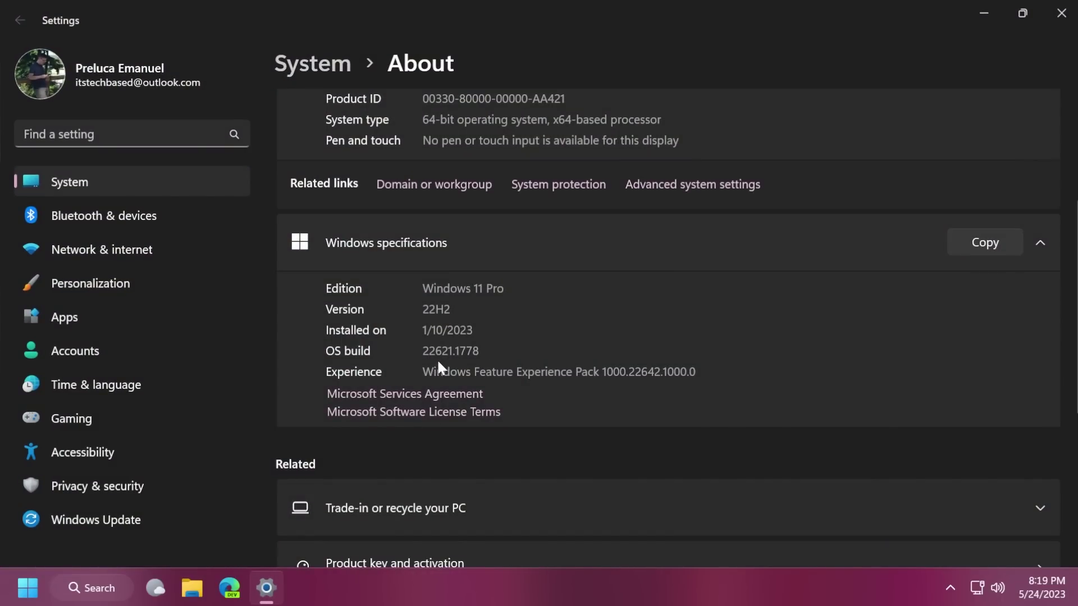
pyautogui.hotkey('alt', 'F4')
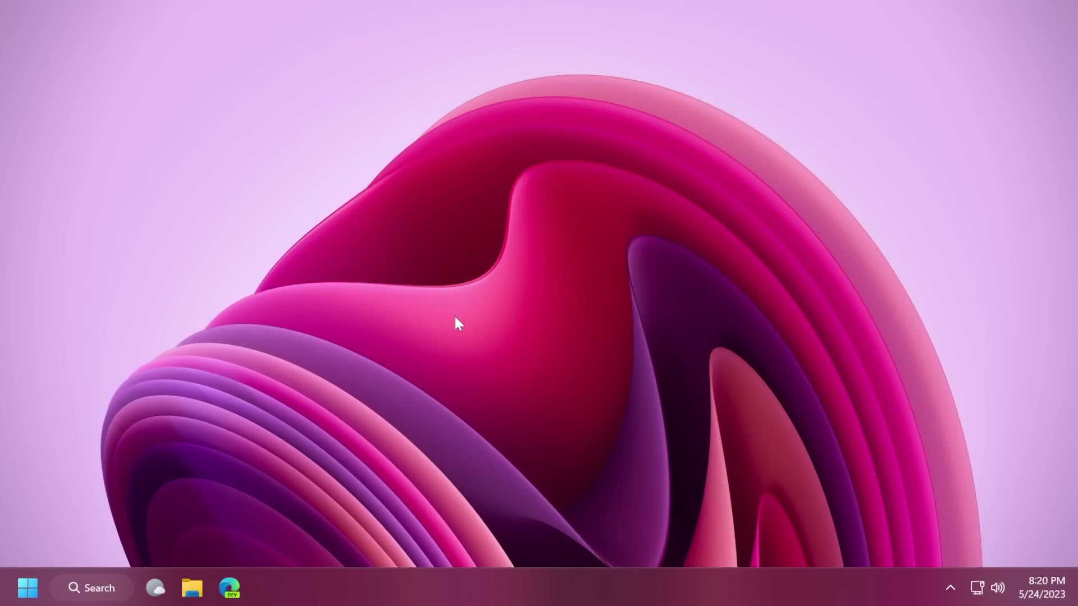
pyautogui.click(82, 584)
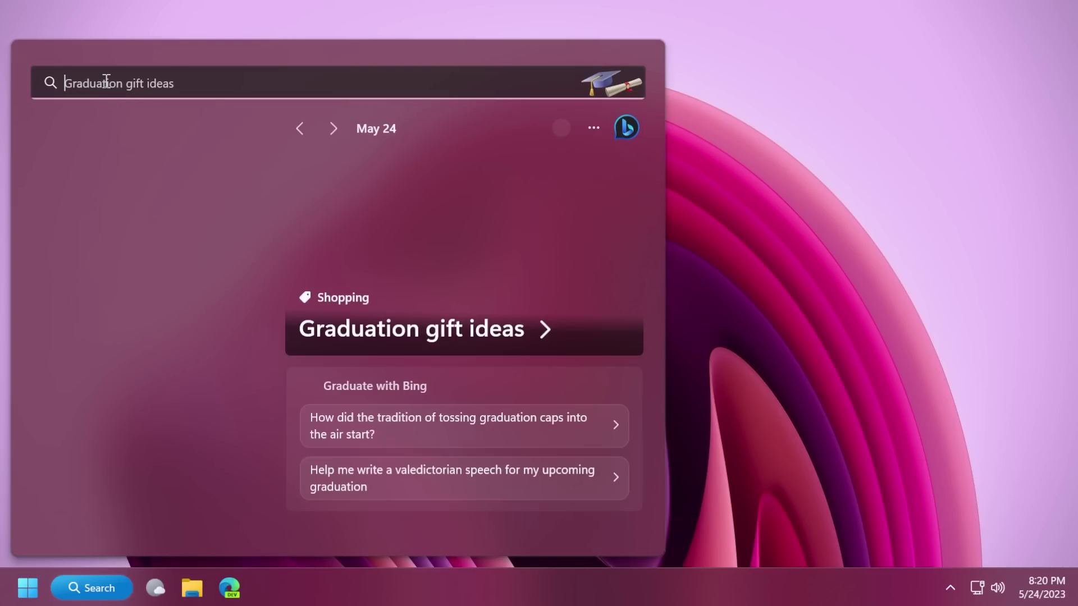
# Reopen Settings from Search and run a Windows Update check for new updates
pyautogui.click(100, 245)
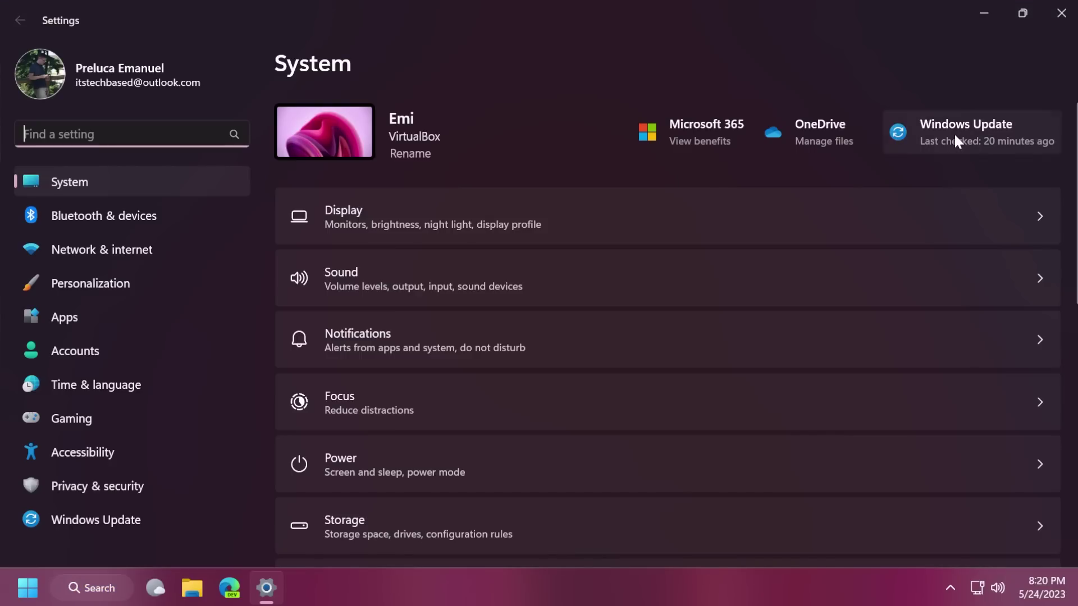
pyautogui.click(956, 141)
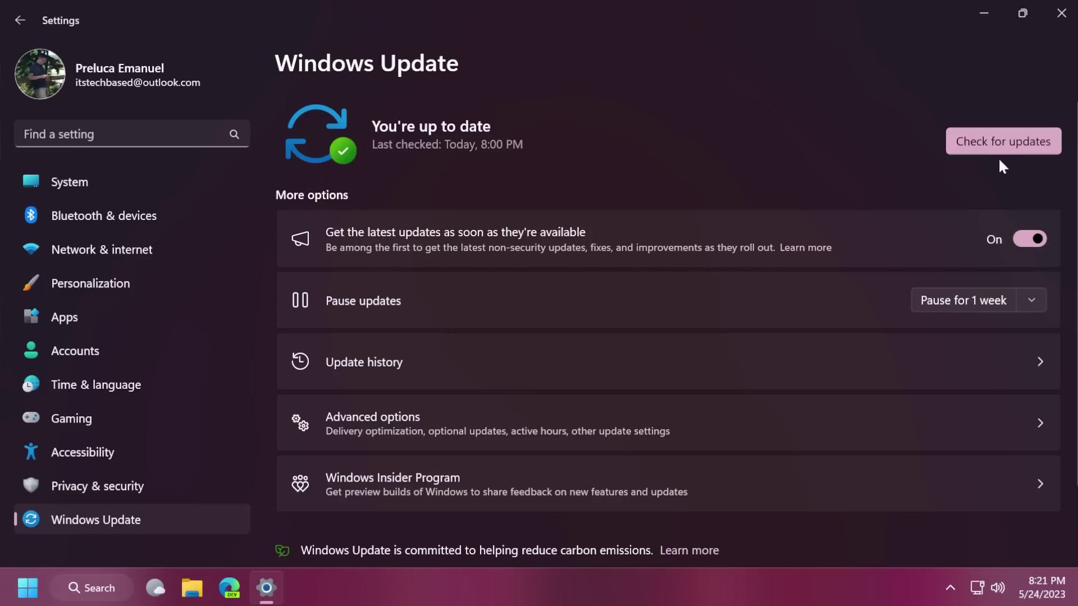
pyautogui.click(993, 140)
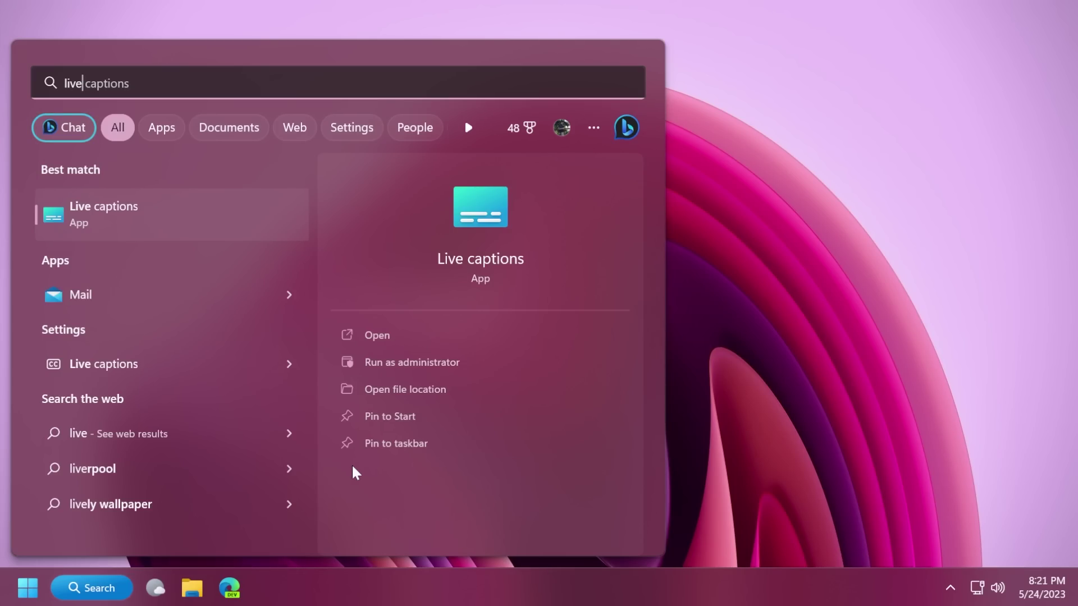
# Search for 'voice', then dismiss Search and show the Quick Settings panel
pyautogui.hotkey('ctrl', 'a')
pyautogui.write('voice')
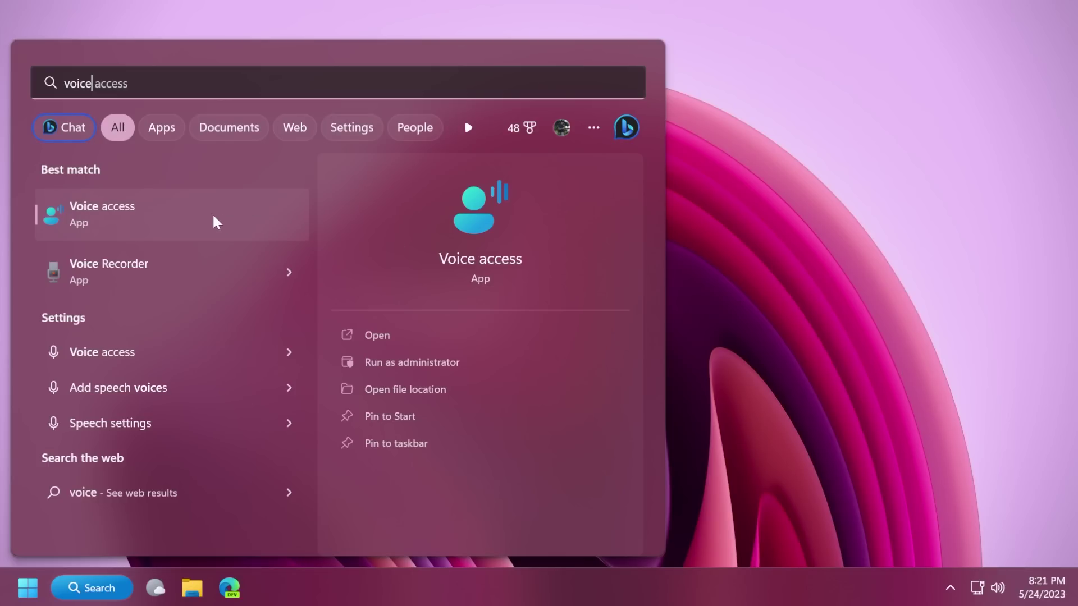
pyautogui.click(736, 322)
pyautogui.click(982, 588)
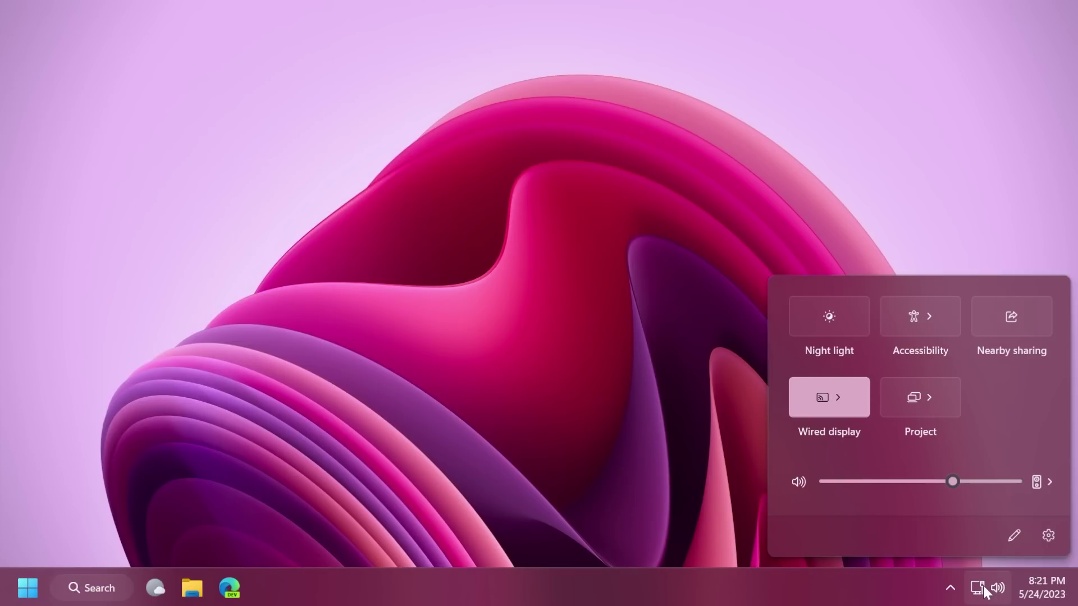
# Turn on Show seconds in system tray clock under Taskbar behaviors, then close Settings
pyautogui.click(893, 580)
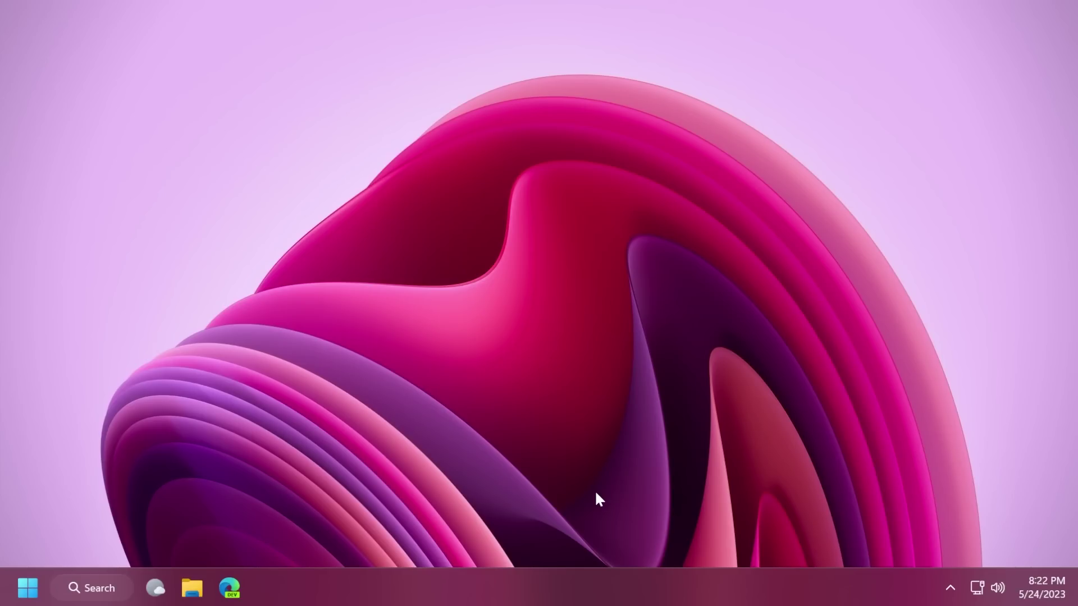
pyautogui.rightClick(594, 585)
pyautogui.click(634, 556)
pyautogui.scroll(-3, 476, 389)
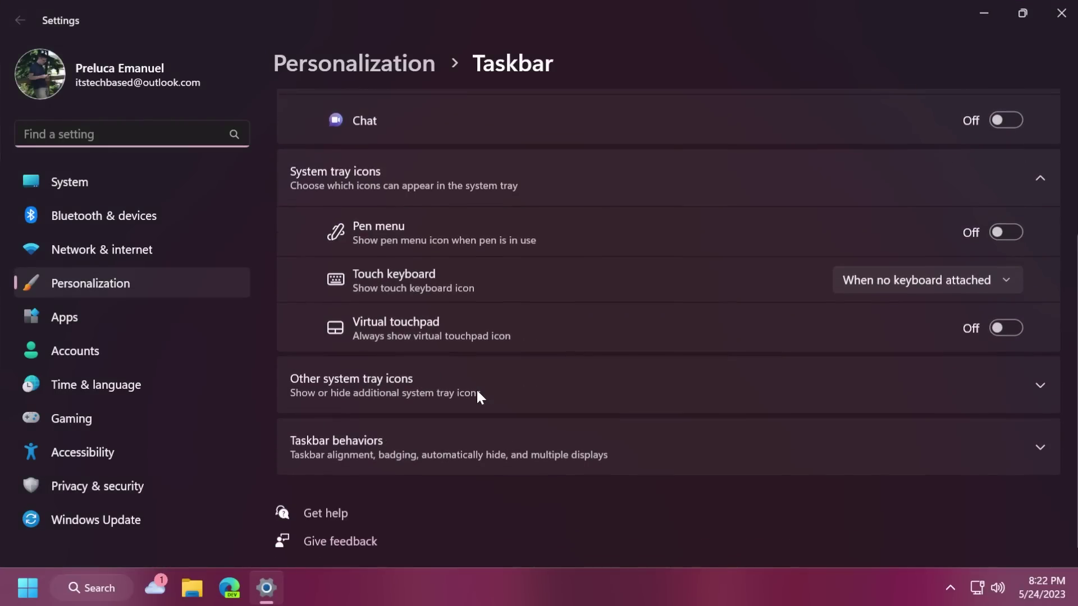
pyautogui.click(369, 443)
pyautogui.scroll(-6, 578, 371)
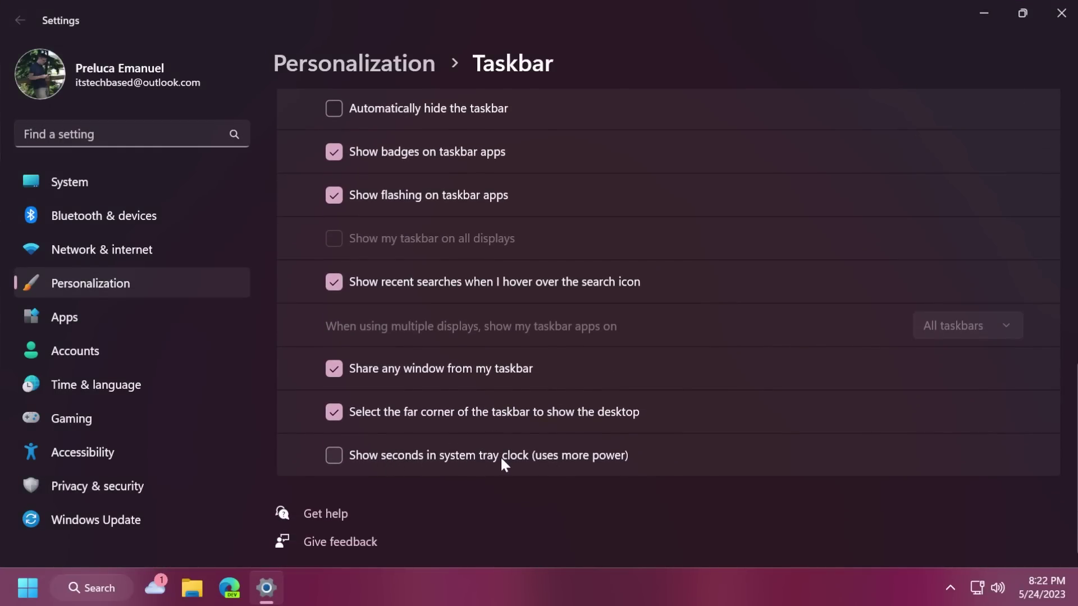
pyautogui.click(334, 453)
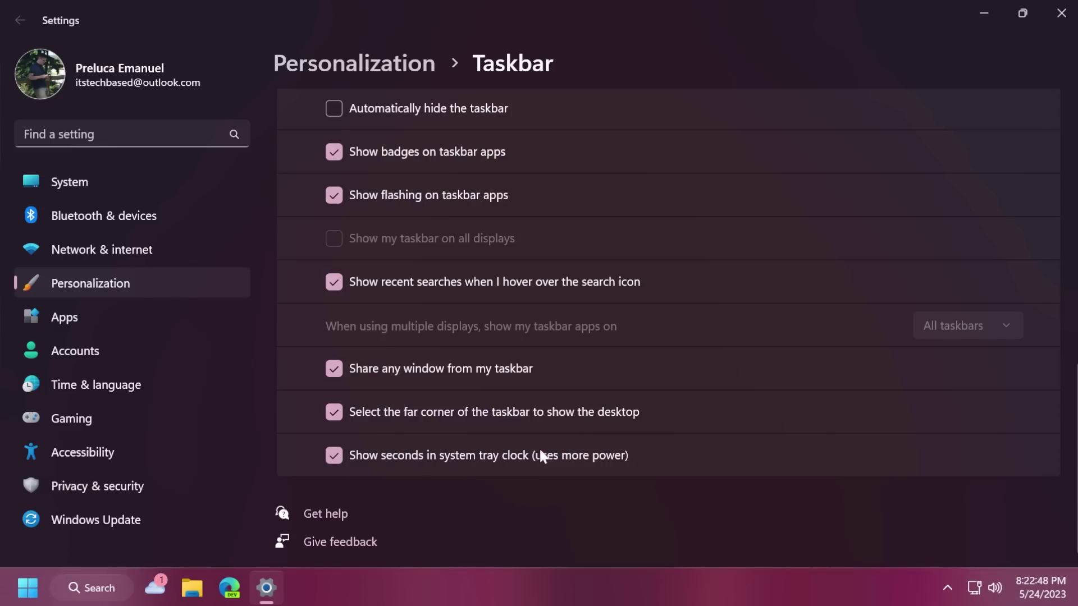
pyautogui.click(1061, 13)
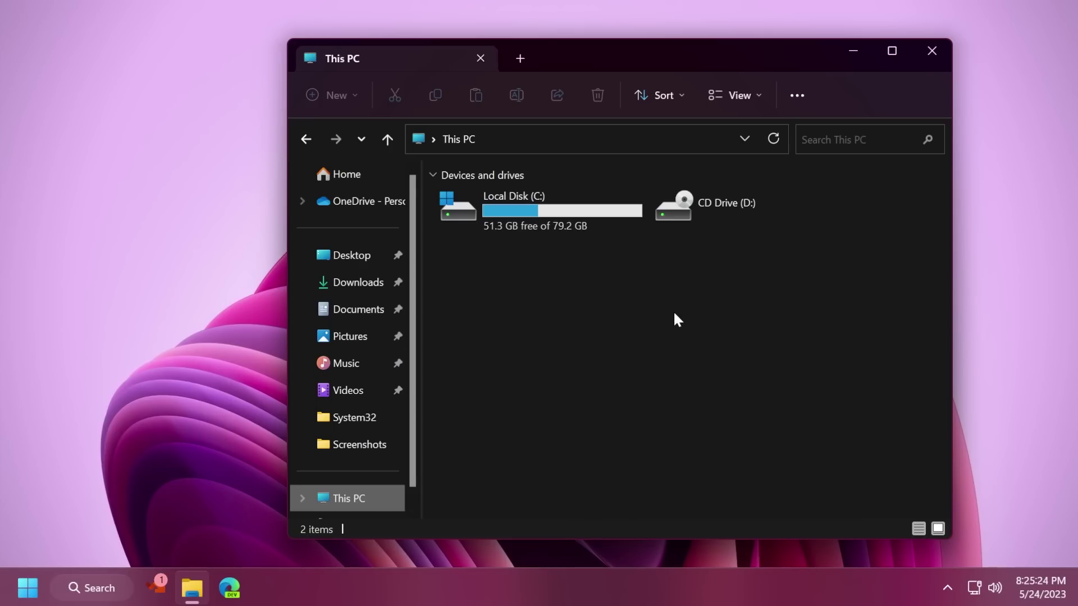
# Close the File Explorer This PC window
pyautogui.click(932, 51)
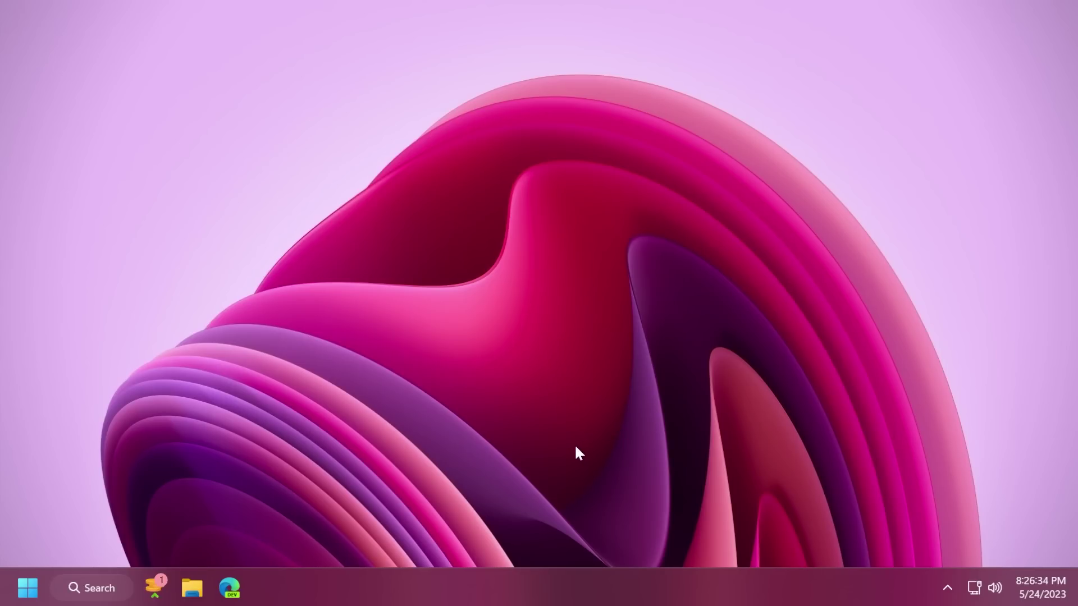
# Launch Task Manager on the Details page and filter processes by 'sys'
pyautogui.rightClick(553, 585)
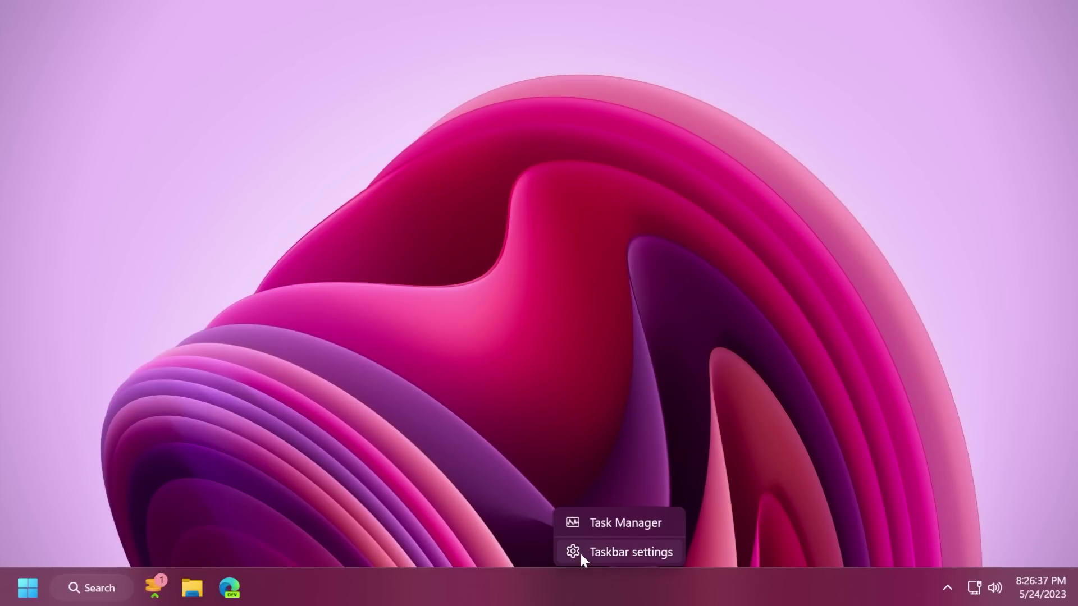
pyautogui.click(420, 443)
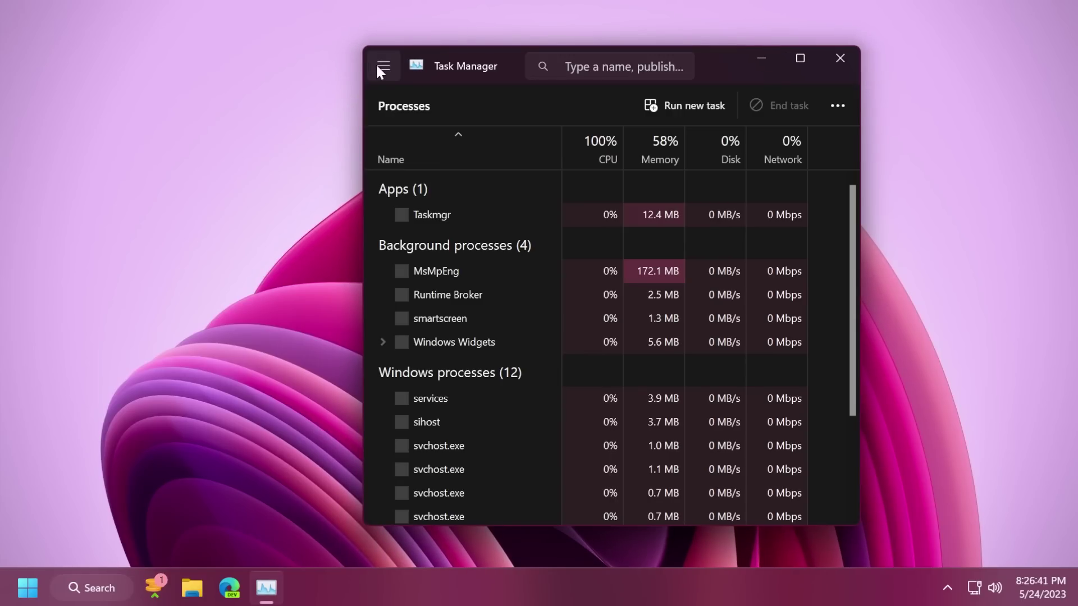
pyautogui.click(384, 66)
pyautogui.click(447, 273)
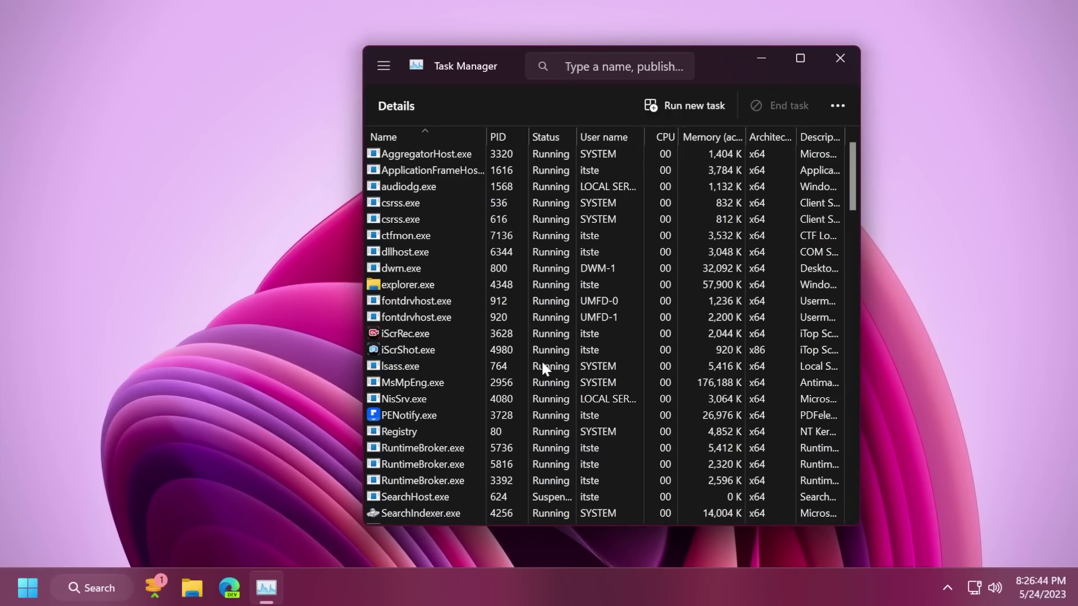
pyautogui.click(575, 66)
pyautogui.write('sys')
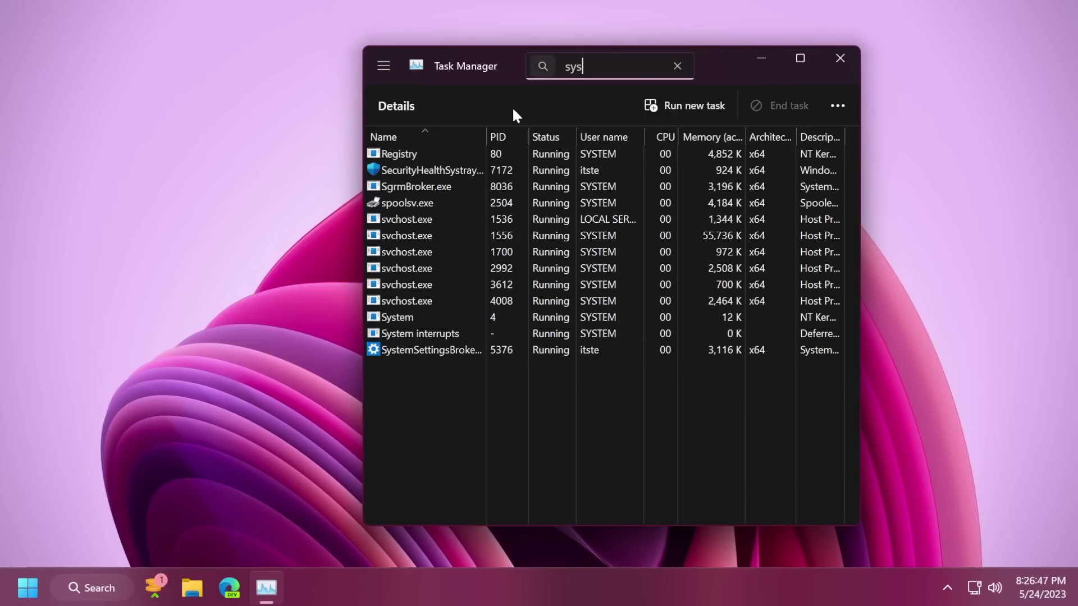
# From the System process's Create live kernel memory dump file menu, open memory dump settings
pyautogui.rightClick(401, 317)
pyautogui.moveTo(493, 225)
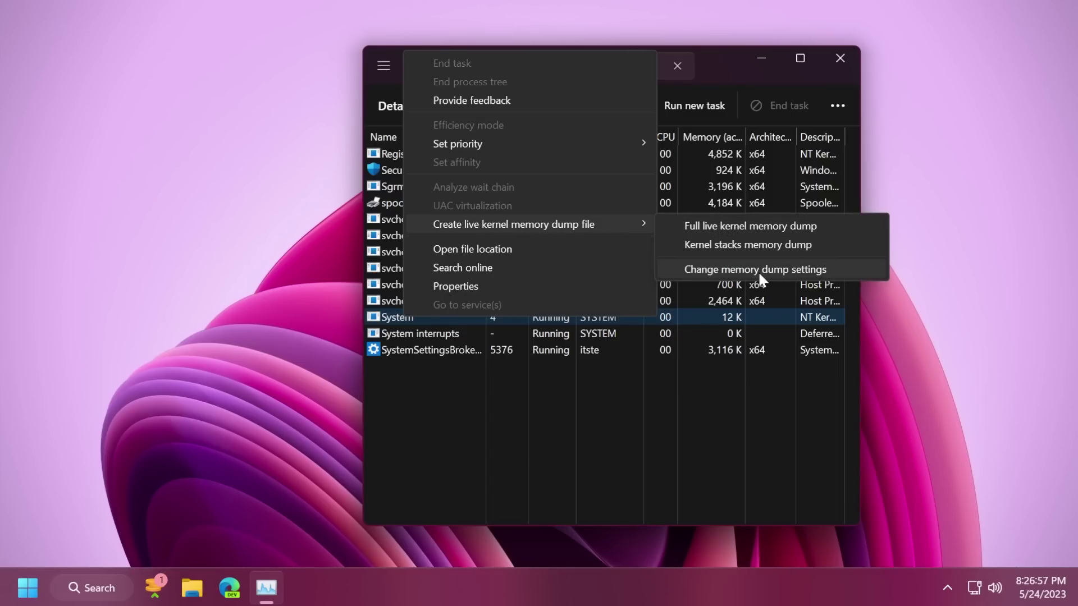
pyautogui.click(782, 269)
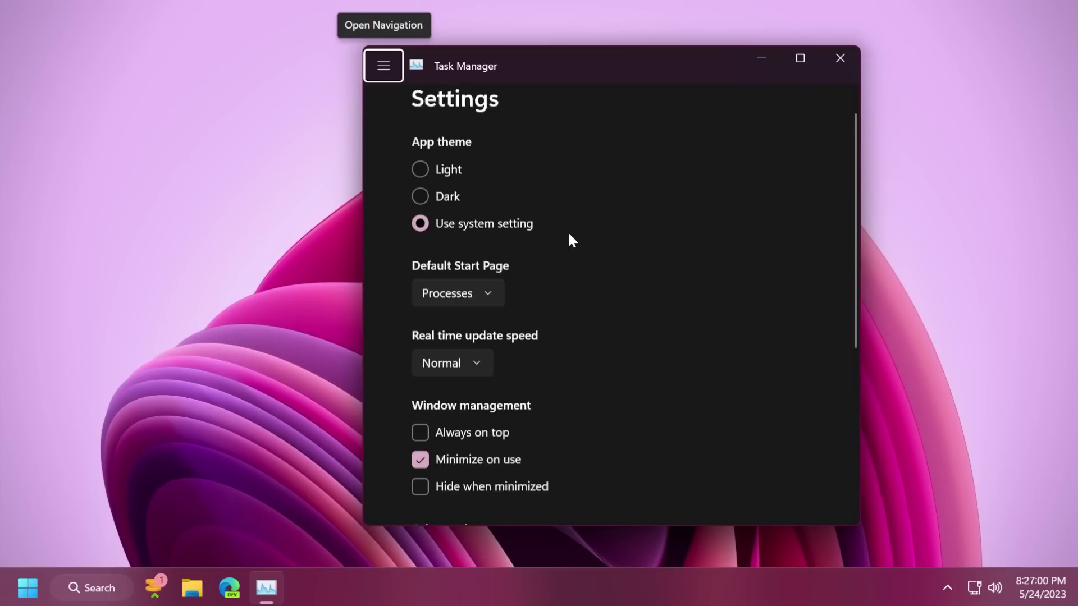
pyautogui.scroll(-1, 579, 311)
pyautogui.scroll(5, 578, 312)
pyautogui.scroll(-5, 572, 286)
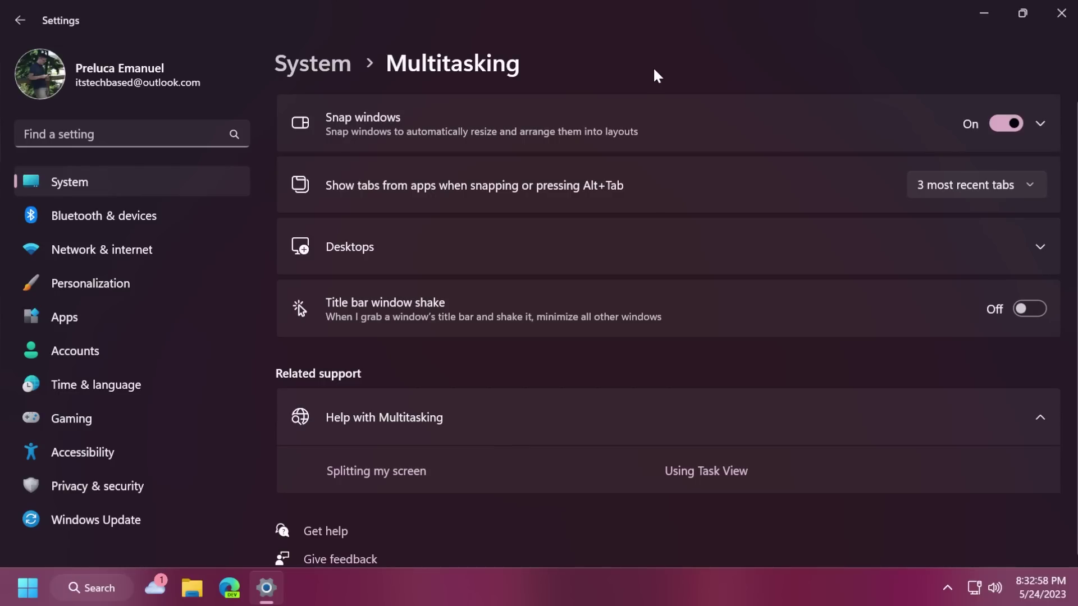
# Expand Show tabs from apps to view 20, 5, 3 or Don't show tabs
pyautogui.click(943, 191)
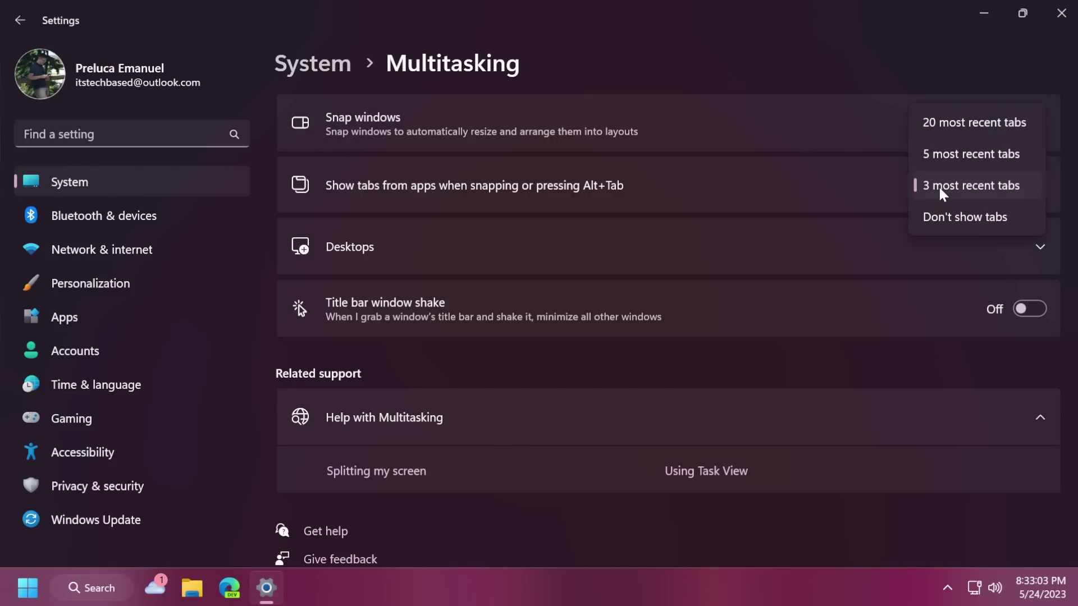